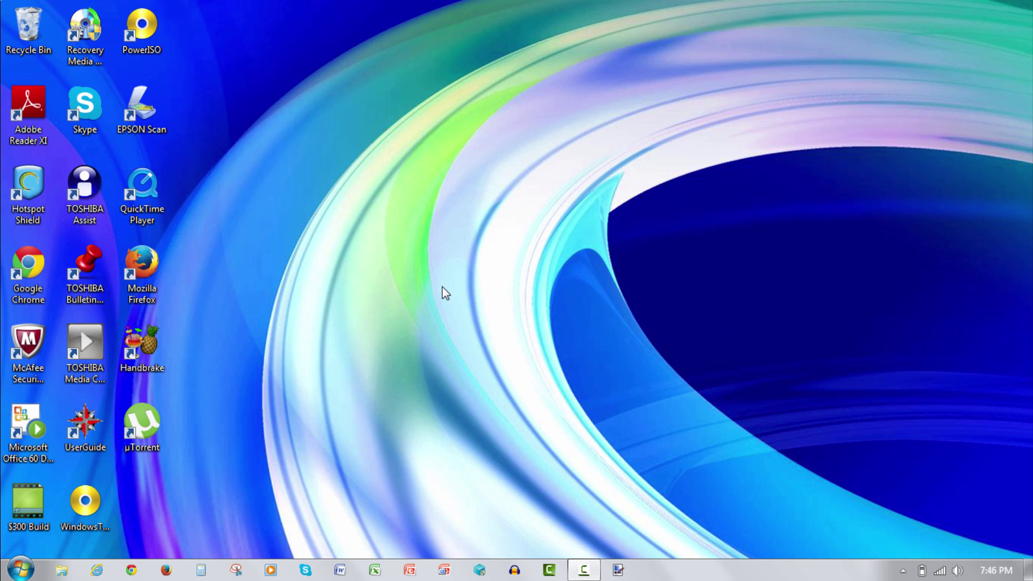
Search 'msconfig' from the Start menu and launch System Configuration.
{"action": "left_click", "coordinate": [20, 570]}
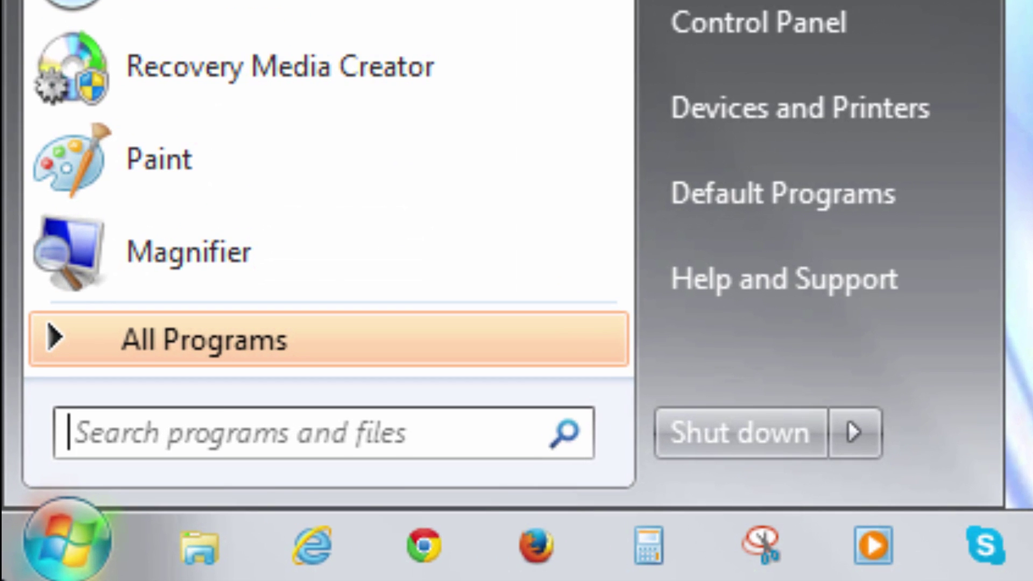
{"action": "type", "text": "mscon"}
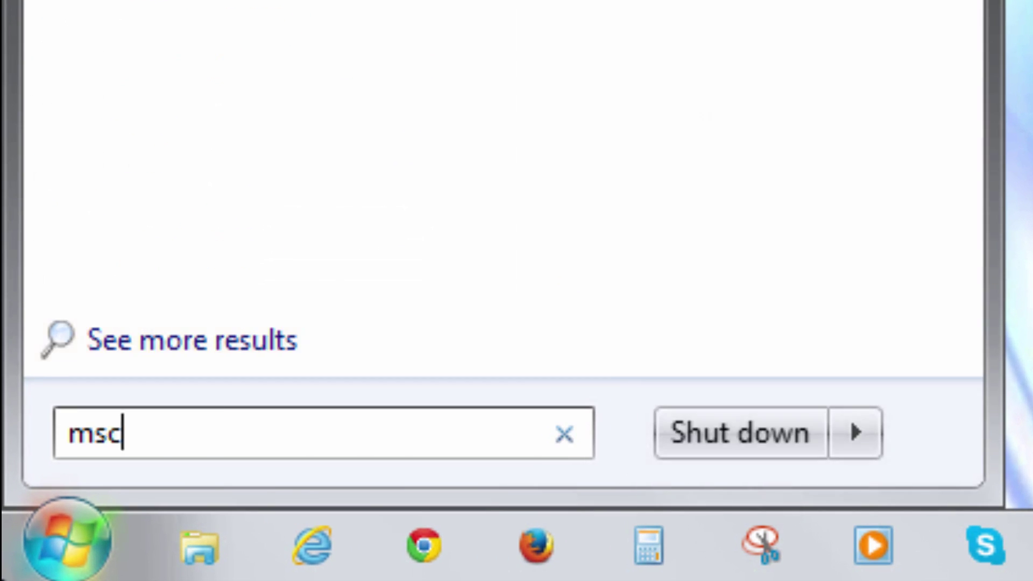
{"action": "type", "text": "fig"}
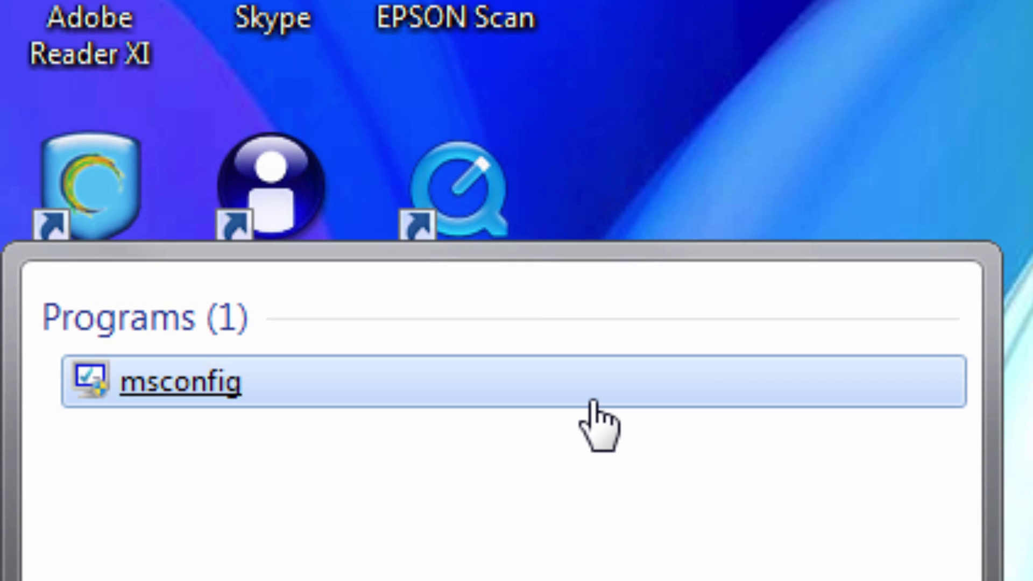
{"action": "left_click", "coordinate": [594, 8]}
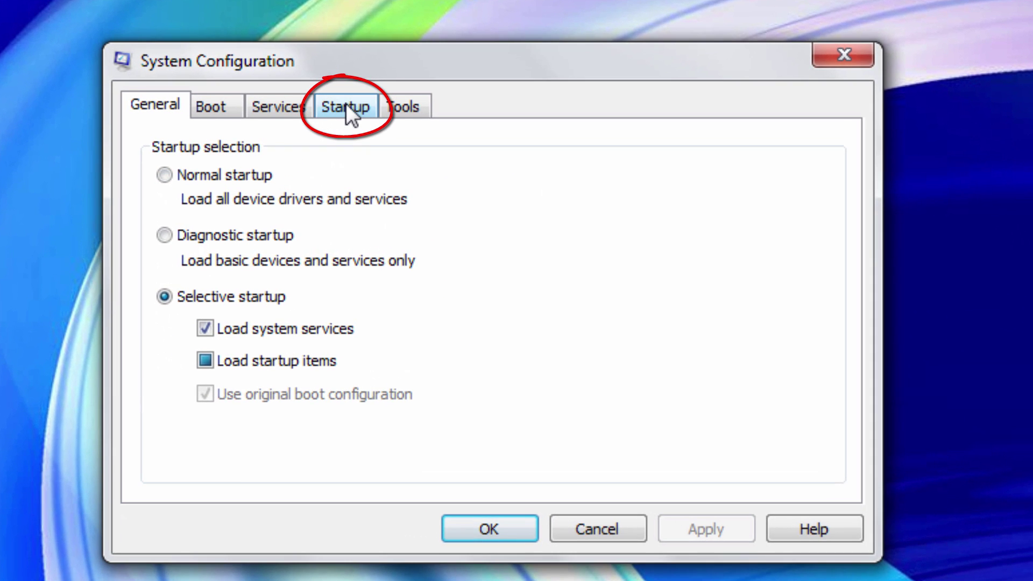
{"action": "left_click", "coordinate": [423, 162]}
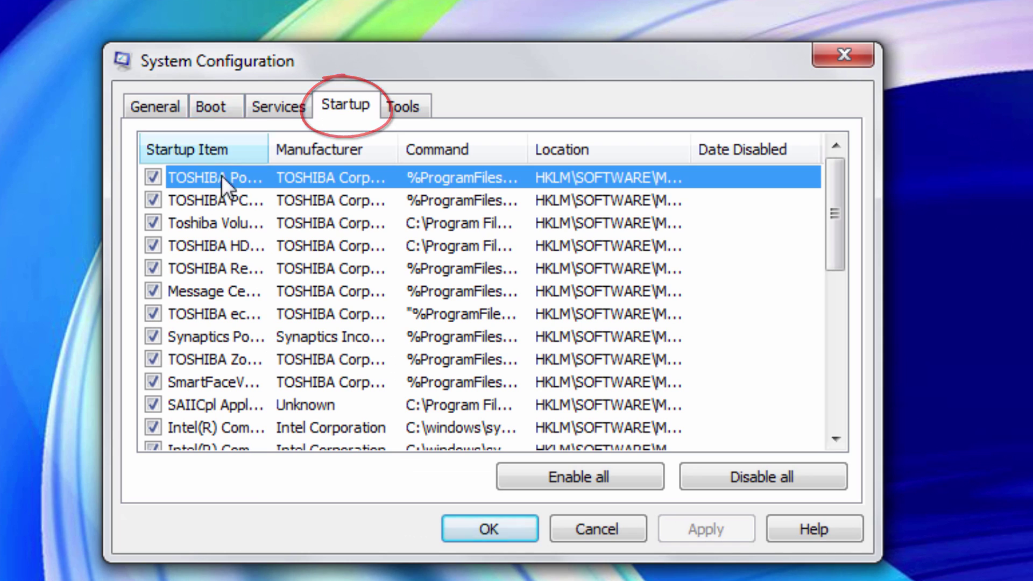
{"action": "scroll", "coordinate": [833, 182], "scroll_direction": "down", "scroll_amount": 5}
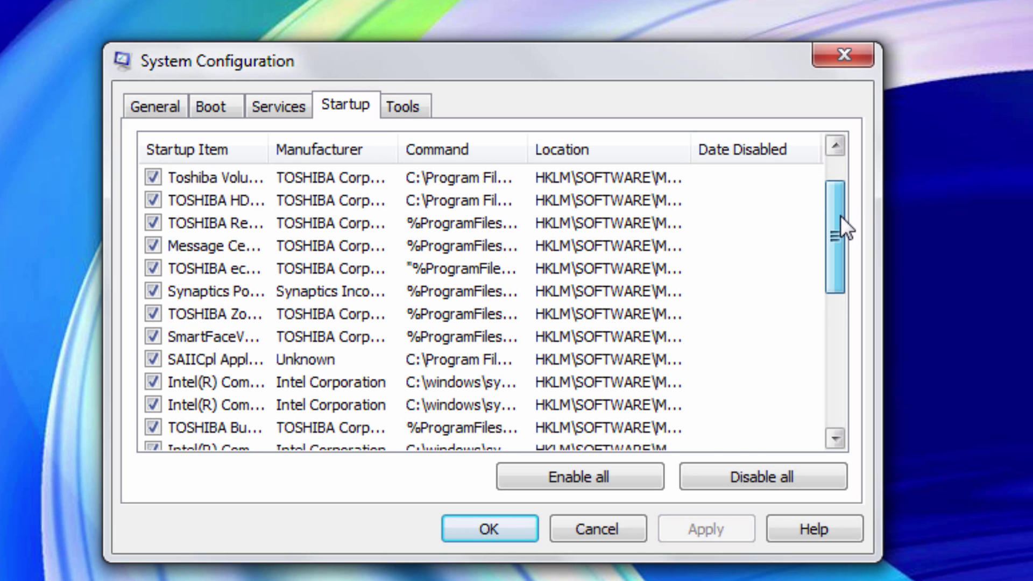
{"action": "scroll", "coordinate": [832, 222], "scroll_direction": "up", "scroll_amount": 5}
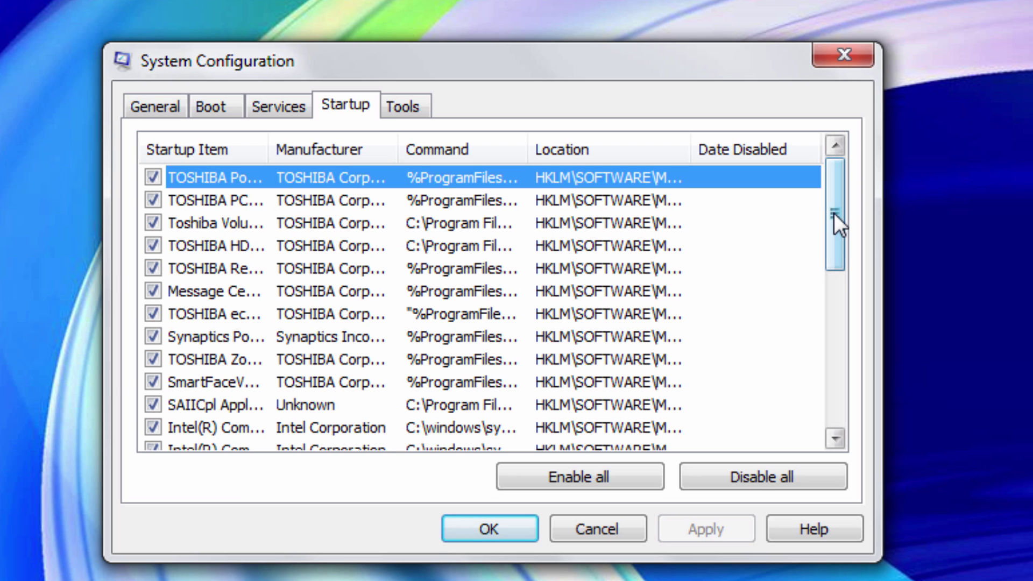
{"action": "left_click_drag", "start_coordinate": [834, 213], "coordinate": [837, 176]}
{"action": "scroll", "coordinate": [834, 221], "scroll_direction": "down", "scroll_amount": 2}
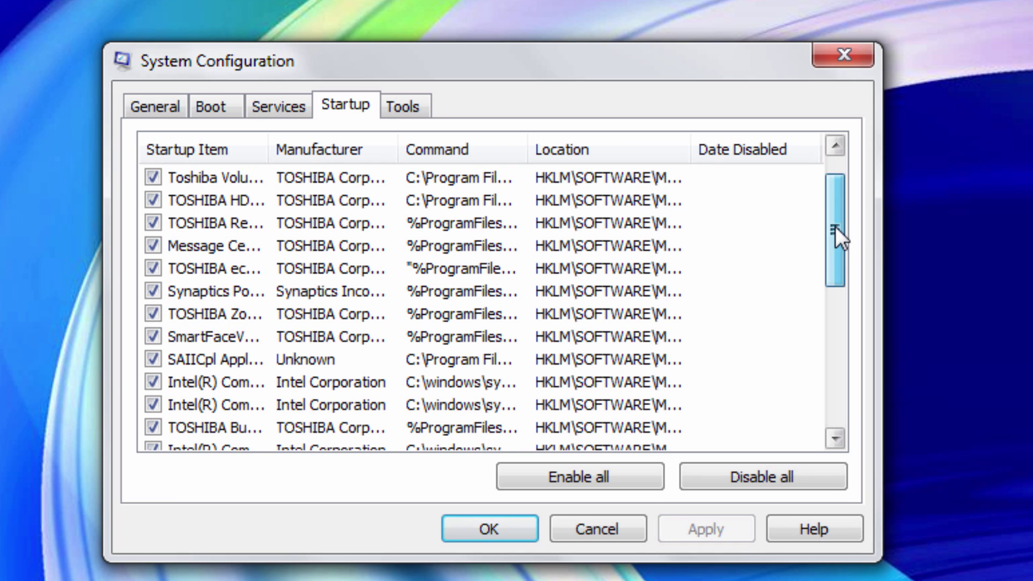
{"action": "scroll", "coordinate": [829, 236], "scroll_direction": "down", "scroll_amount": 1}
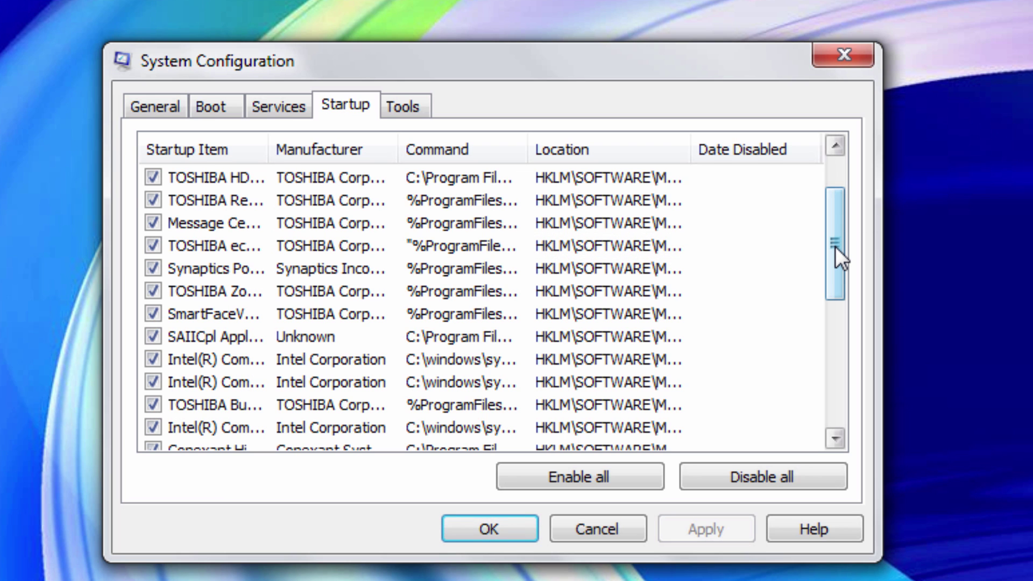
{"action": "left_click_drag", "start_coordinate": [832, 237], "coordinate": [827, 366]}
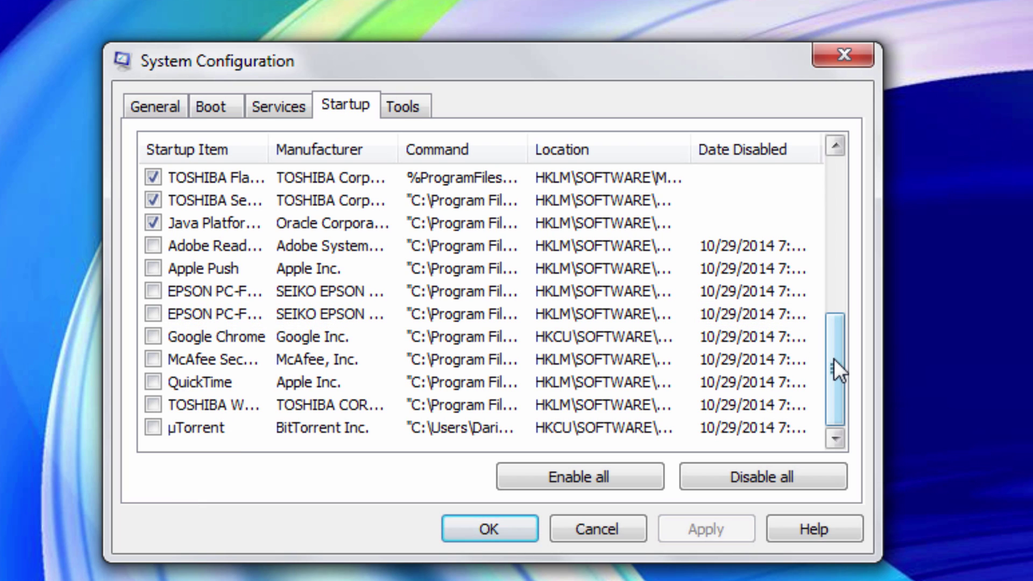
{"action": "left_click_drag", "start_coordinate": [835, 359], "coordinate": [839, 341]}
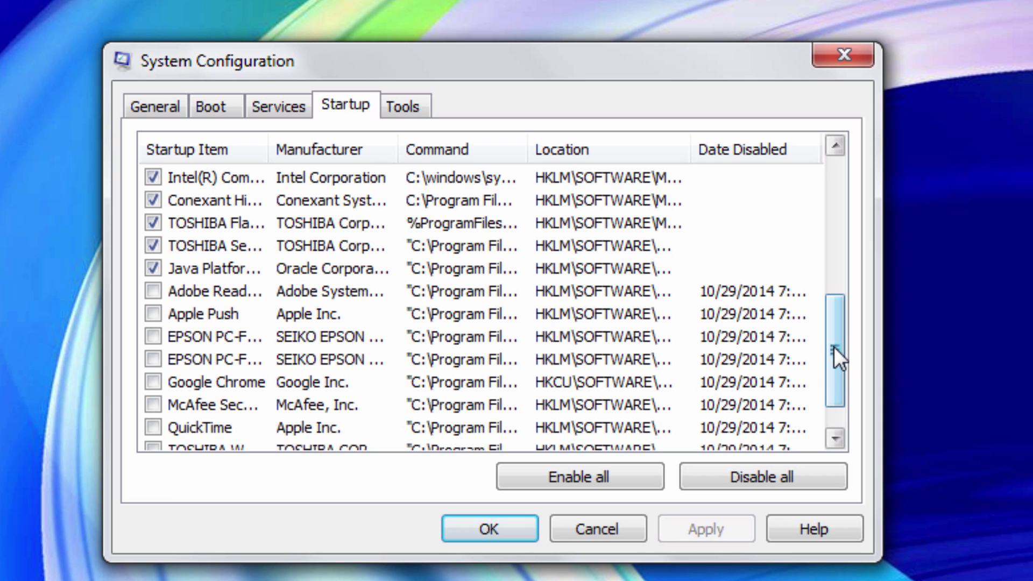
{"action": "left_click_drag", "start_coordinate": [838, 347], "coordinate": [838, 382]}
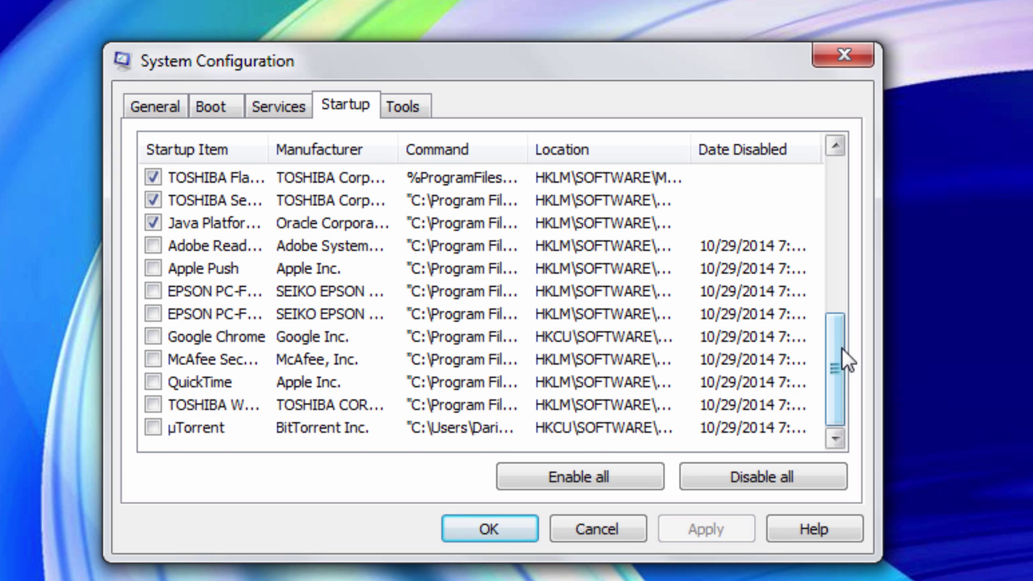
{"action": "left_click_drag", "start_coordinate": [842, 348], "coordinate": [832, 263]}
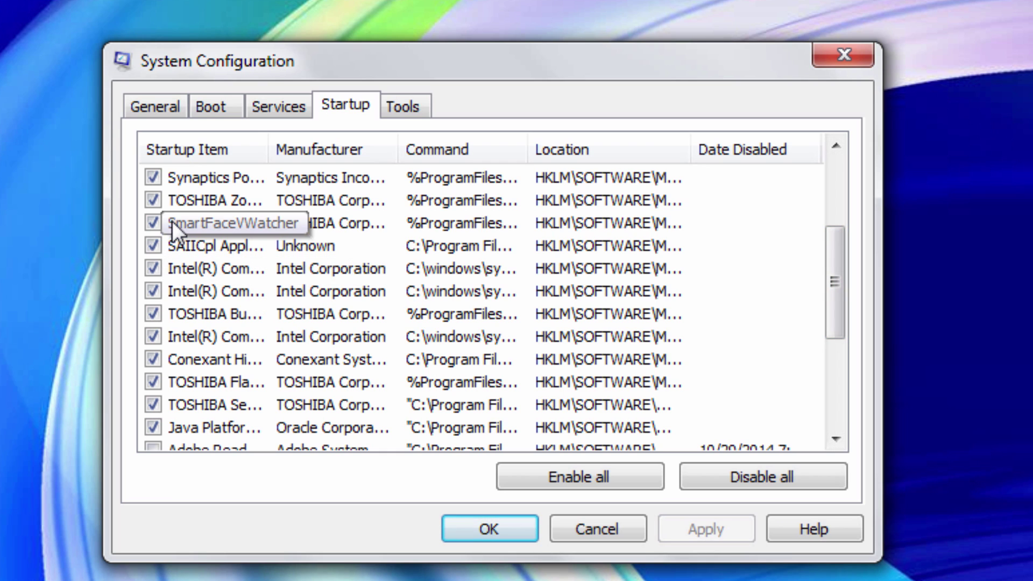
Uncheck the SmartFaceVWatcher and TOSHIBA Zooming Utility startup items.
{"action": "left_click", "coordinate": [154, 221]}
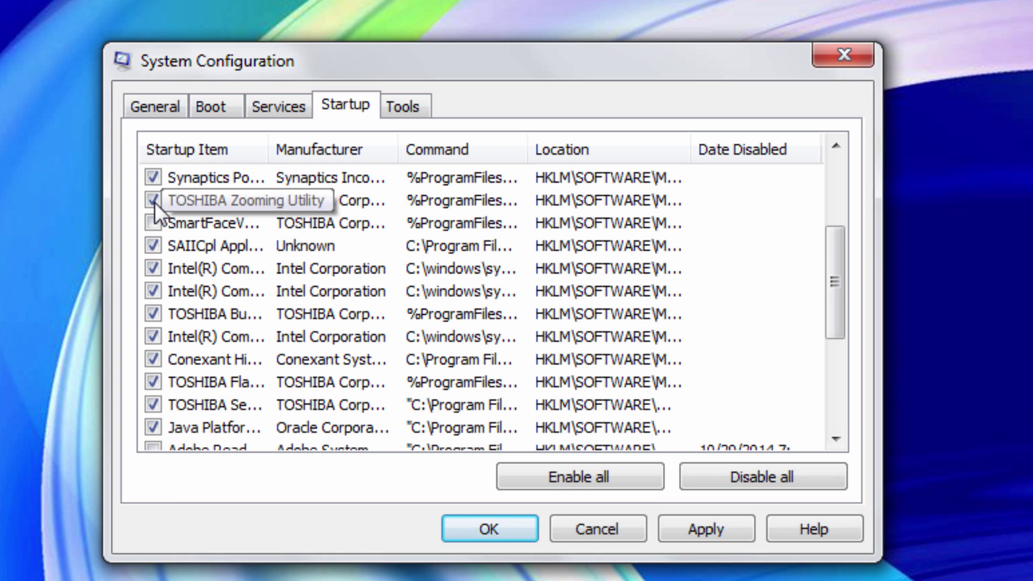
{"action": "left_click", "coordinate": [154, 201]}
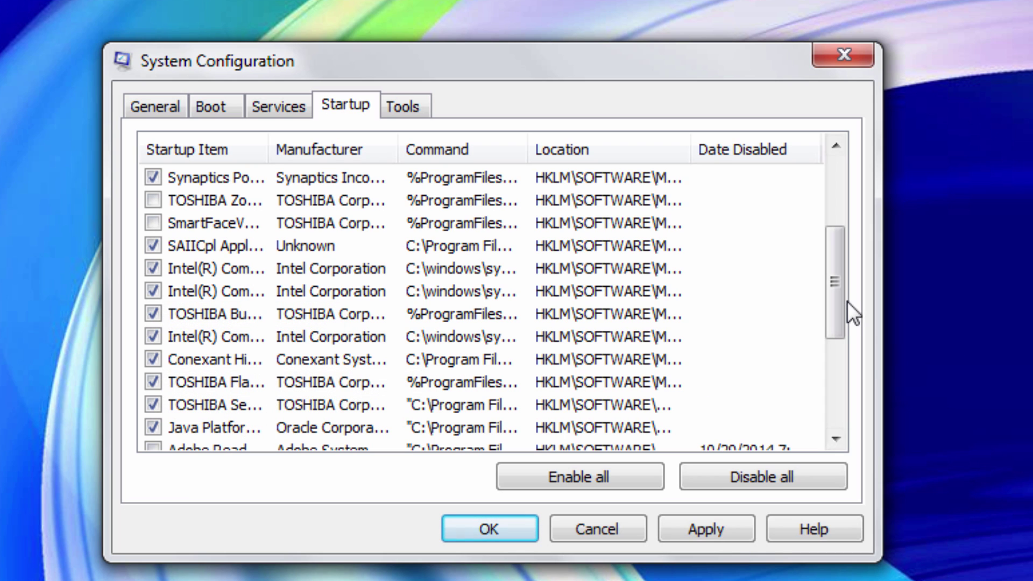
{"action": "left_click_drag", "start_coordinate": [844, 295], "coordinate": [857, 211]}
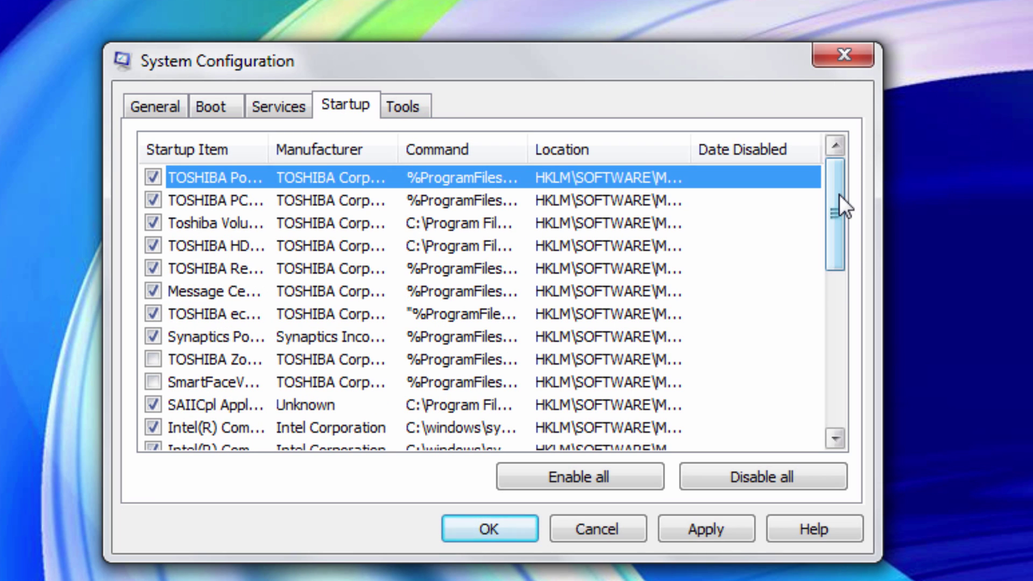
{"action": "left_click_drag", "start_coordinate": [836, 202], "coordinate": [841, 364]}
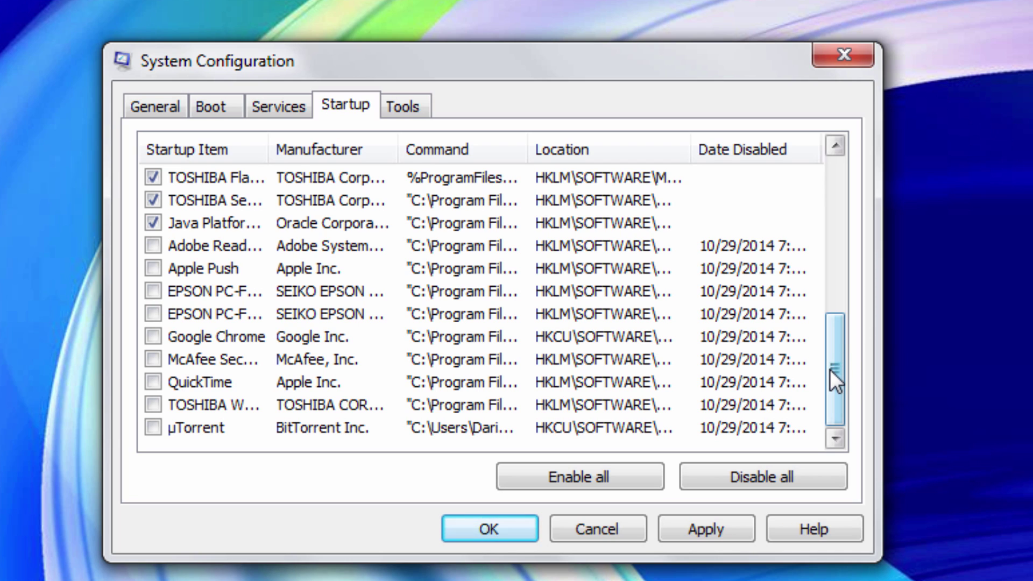
{"action": "left_click_drag", "start_coordinate": [834, 366], "coordinate": [848, 195]}
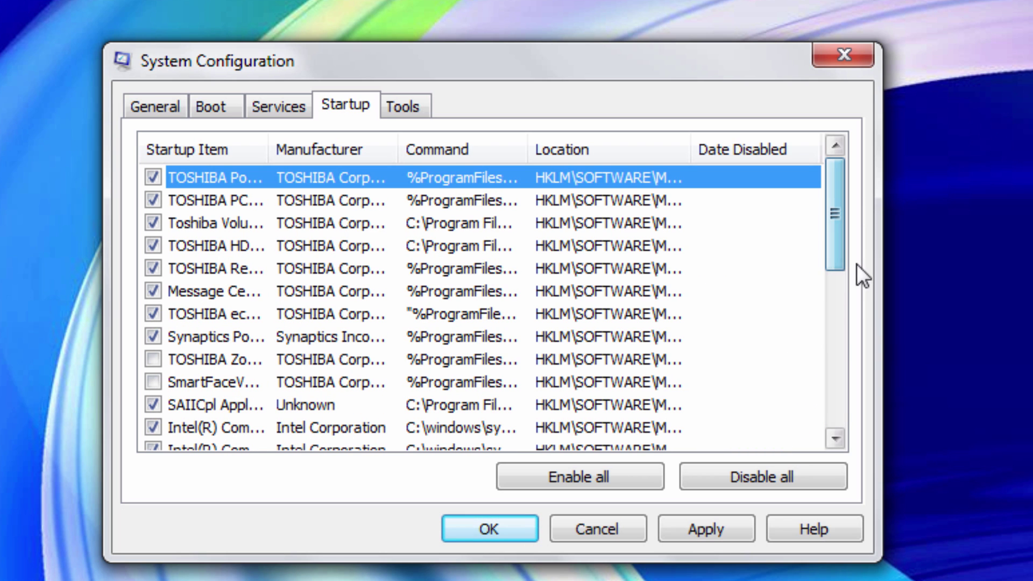
Apply the startup changes and close System Configuration without restarting.
{"action": "left_click", "coordinate": [698, 532]}
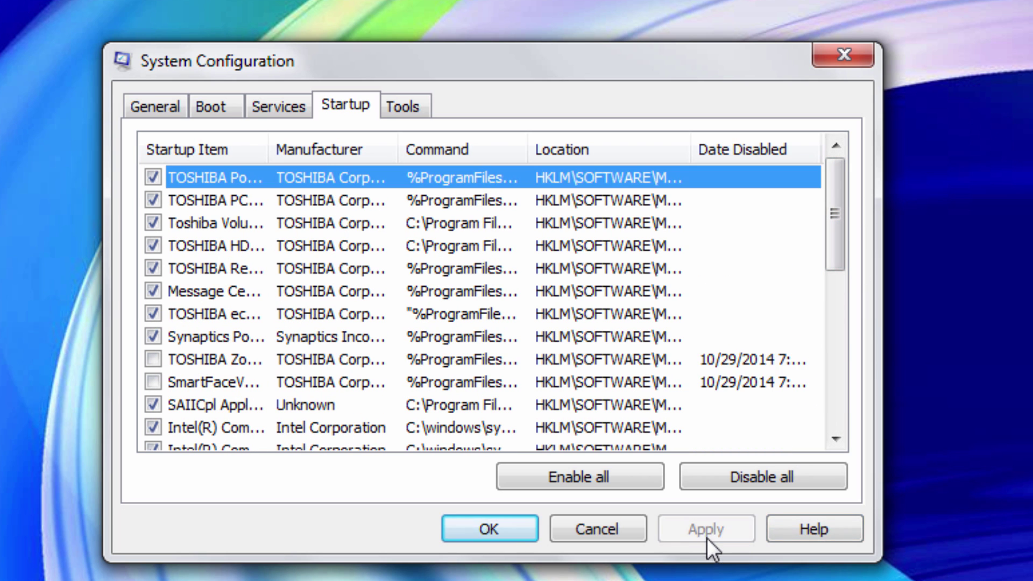
{"action": "left_click", "coordinate": [518, 532]}
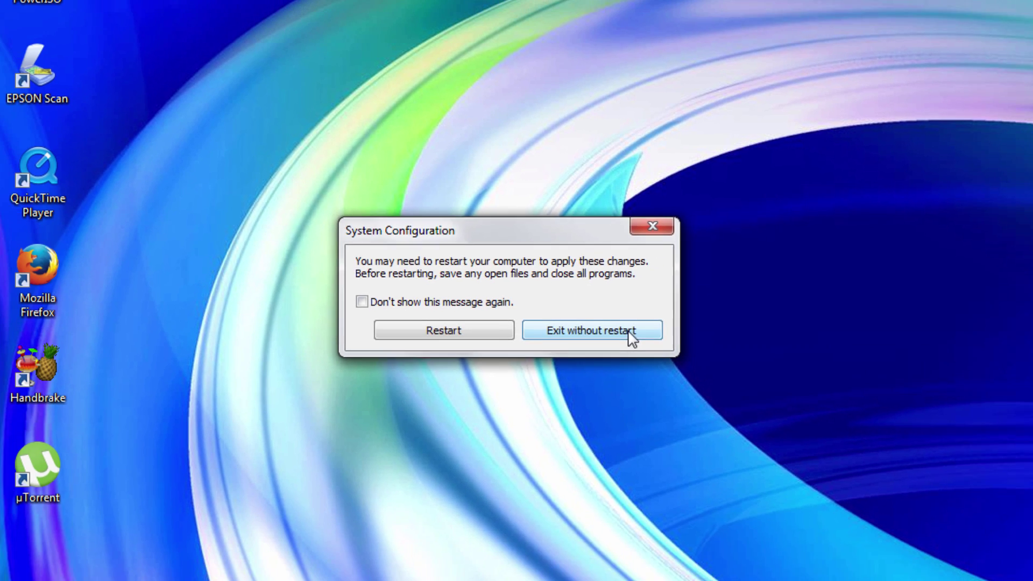
{"action": "left_click", "coordinate": [661, 363]}
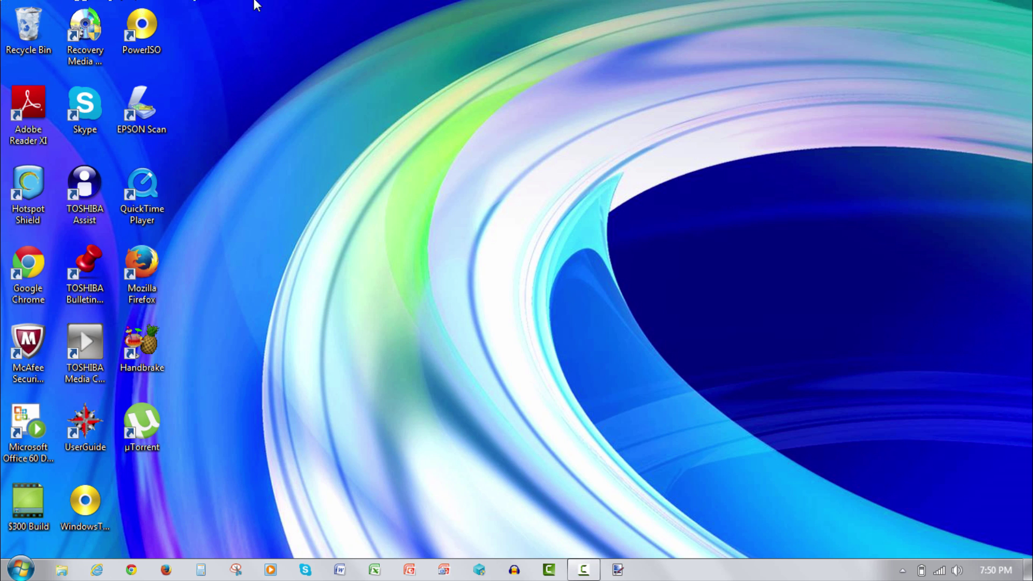
Hide all desktop icons by turning off View > Show desktop icons.
{"action": "right_click", "coordinate": [455, 131]}
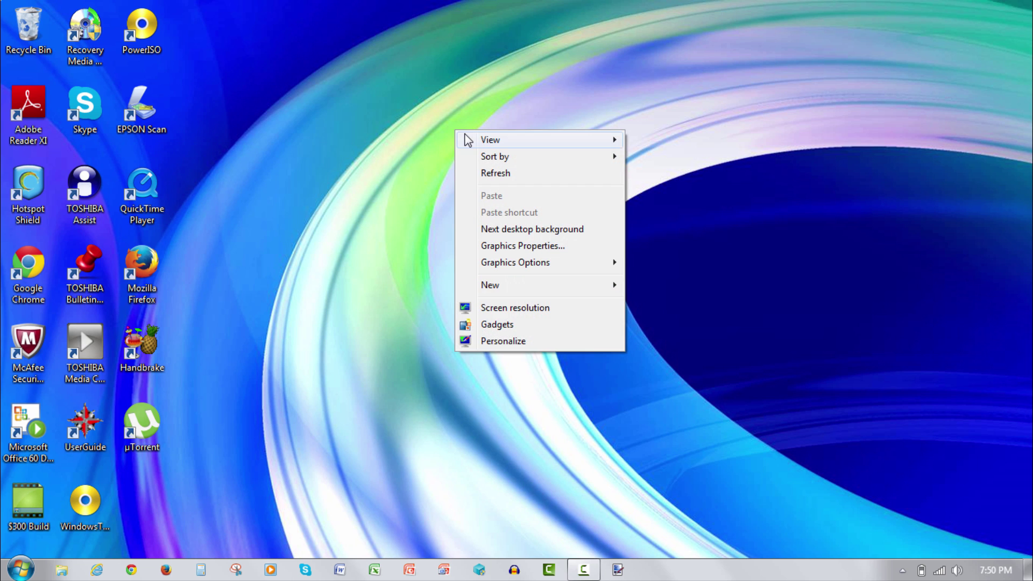
{"action": "mouse_move", "coordinate": [560, 139]}
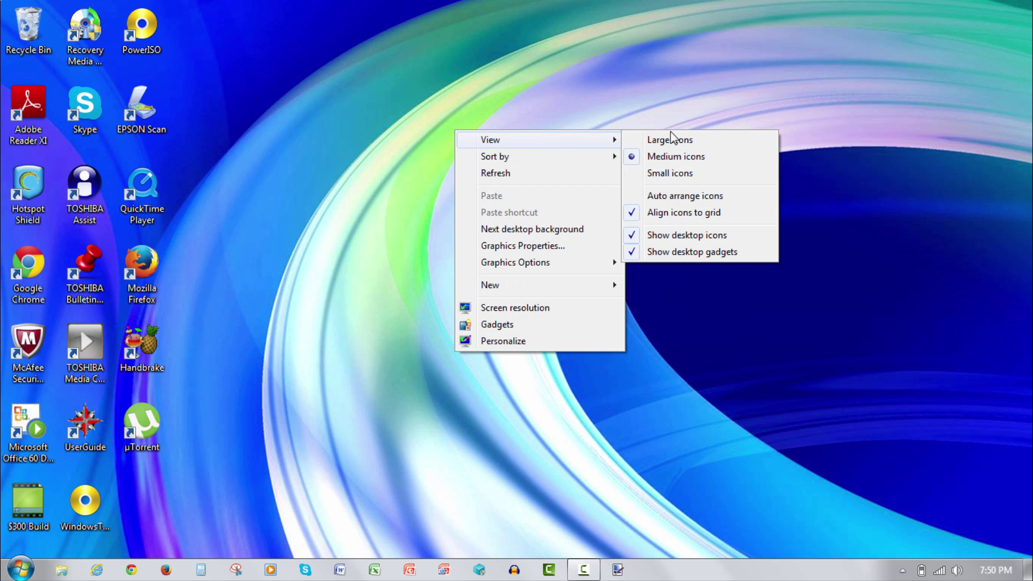
{"action": "left_click", "coordinate": [632, 237]}
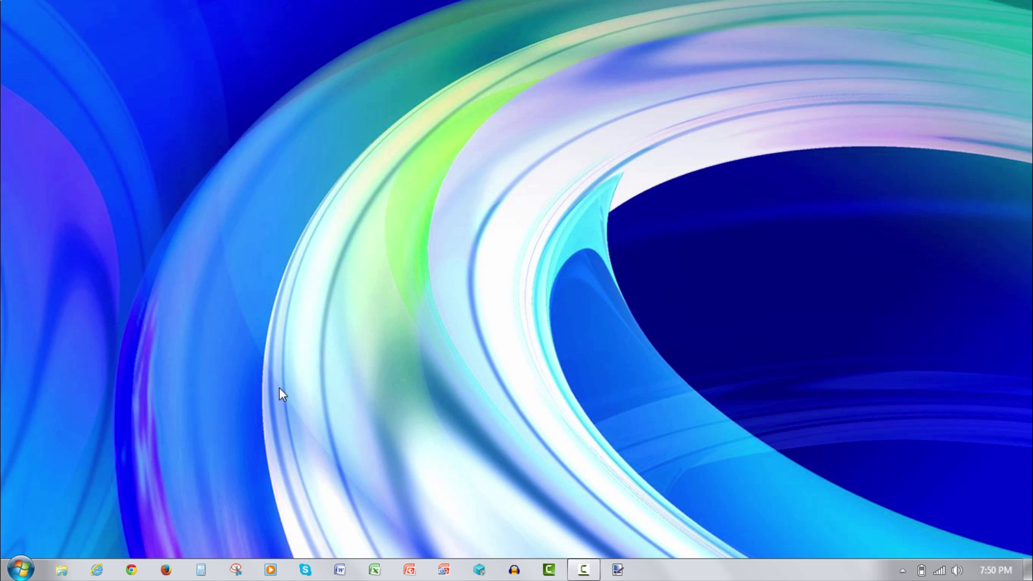
Turn Show desktop icons back on so the icons reappear.
{"action": "right_click", "coordinate": [518, 159]}
{"action": "mouse_move", "coordinate": [538, 167]}
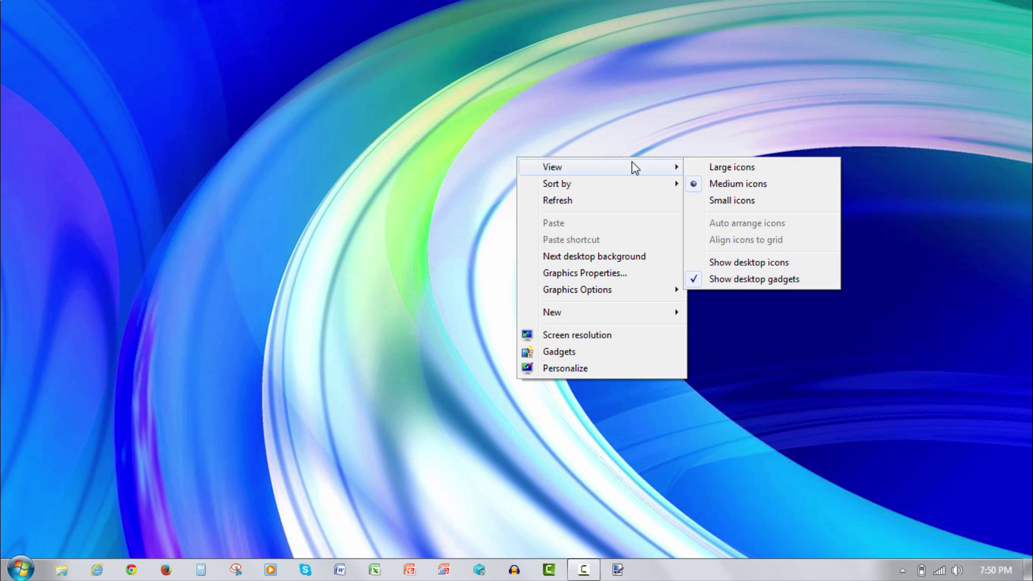
{"action": "left_click", "coordinate": [727, 264]}
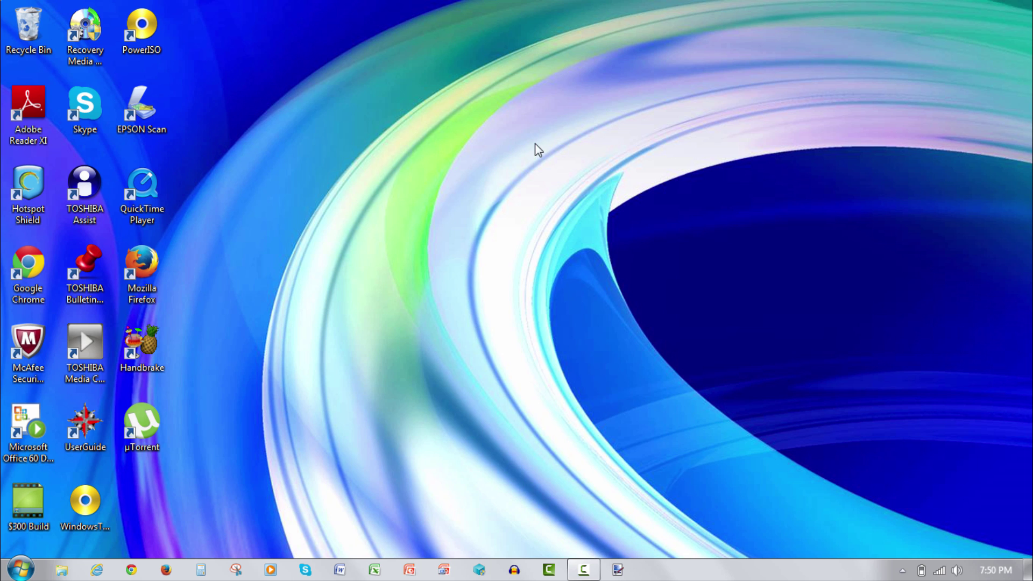
{"action": "right_click", "coordinate": [527, 158]}
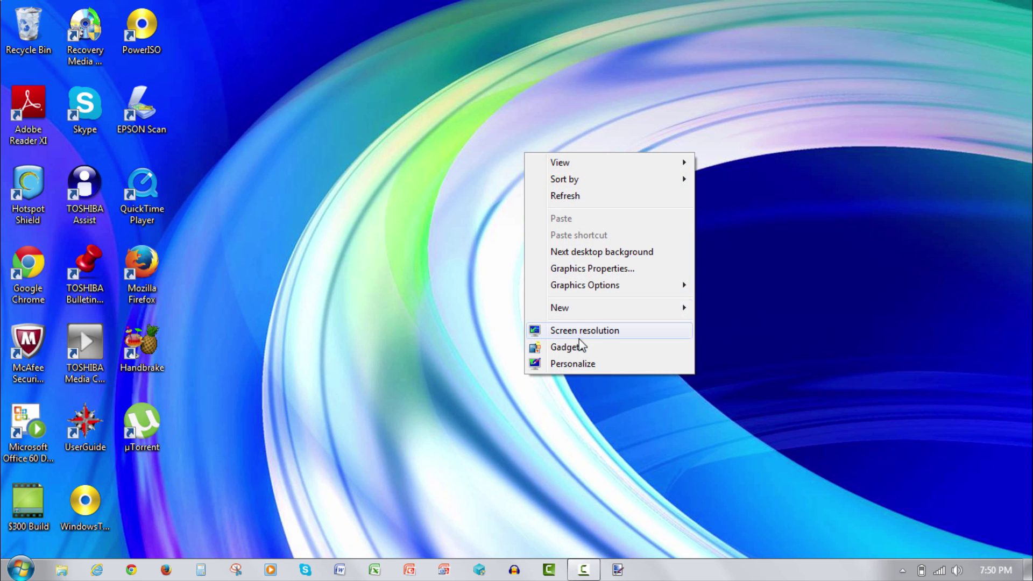
{"action": "left_click", "coordinate": [588, 365]}
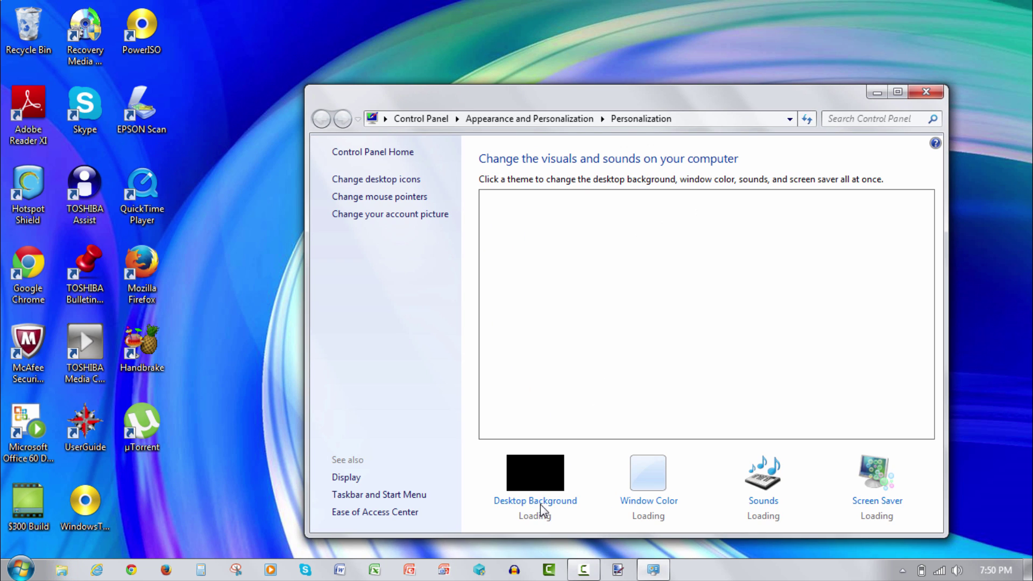
{"action": "left_click", "coordinate": [539, 505]}
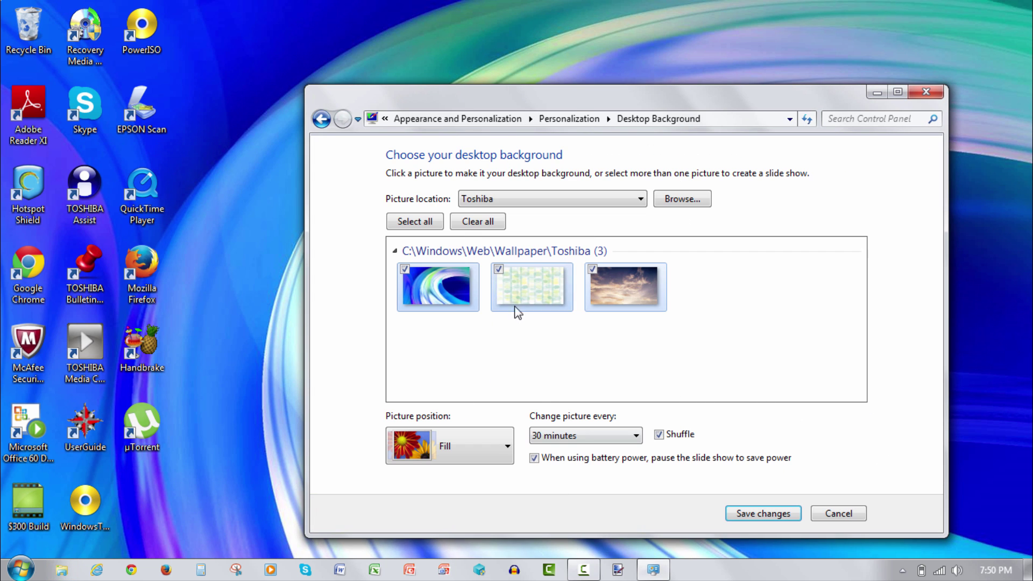
{"action": "left_click", "coordinate": [696, 199]}
{"action": "left_click", "coordinate": [622, 164]}
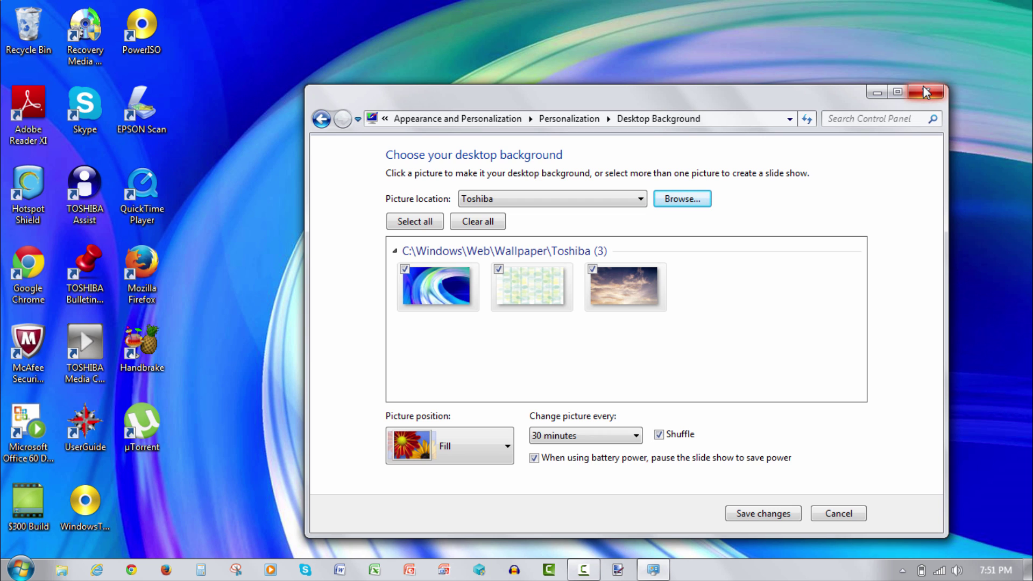
{"action": "left_click", "coordinate": [926, 92]}
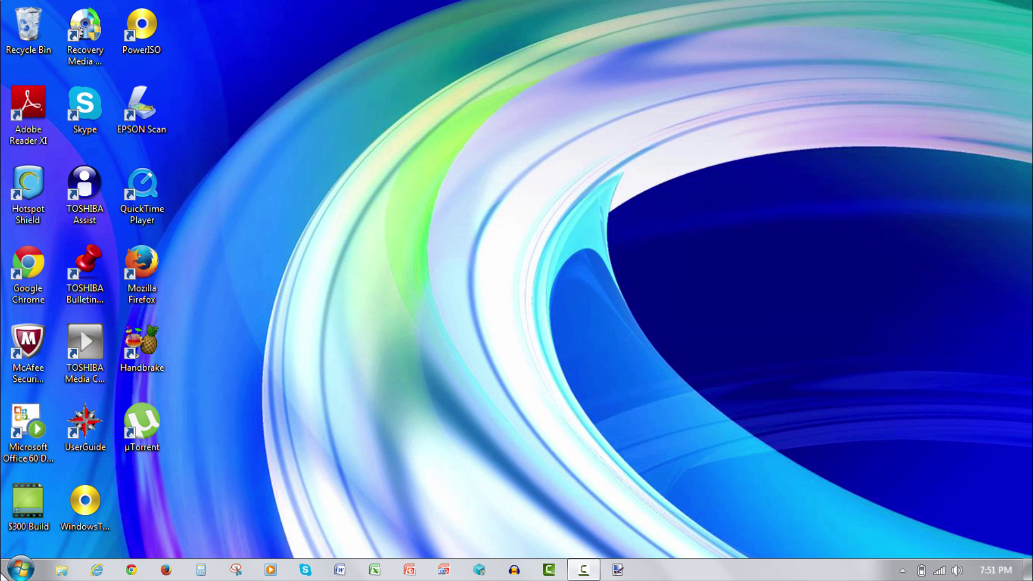
Open Control Panel's Programs and Features list of installed programs.
{"action": "left_click", "coordinate": [20, 569]}
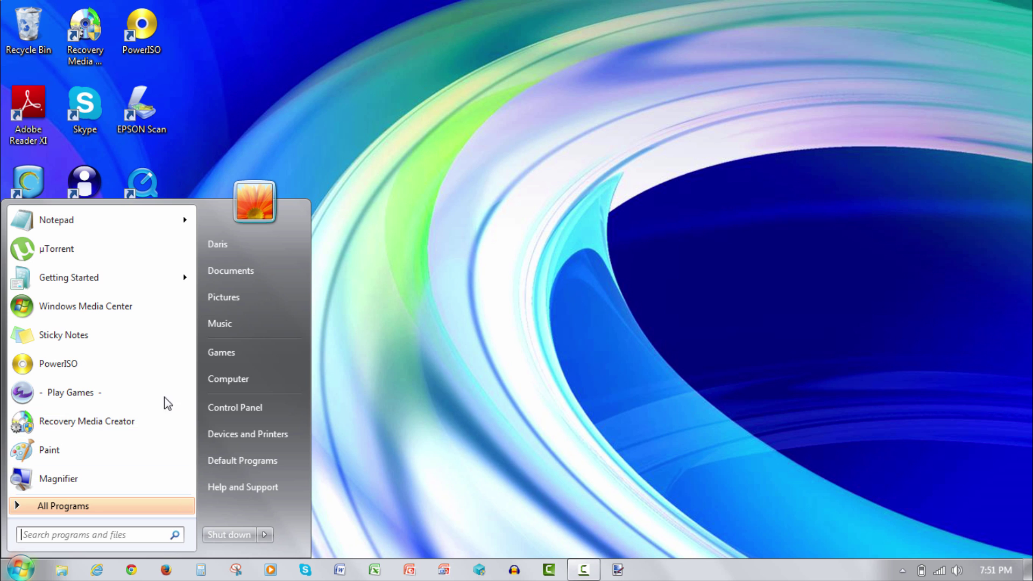
{"action": "left_click", "coordinate": [224, 405]}
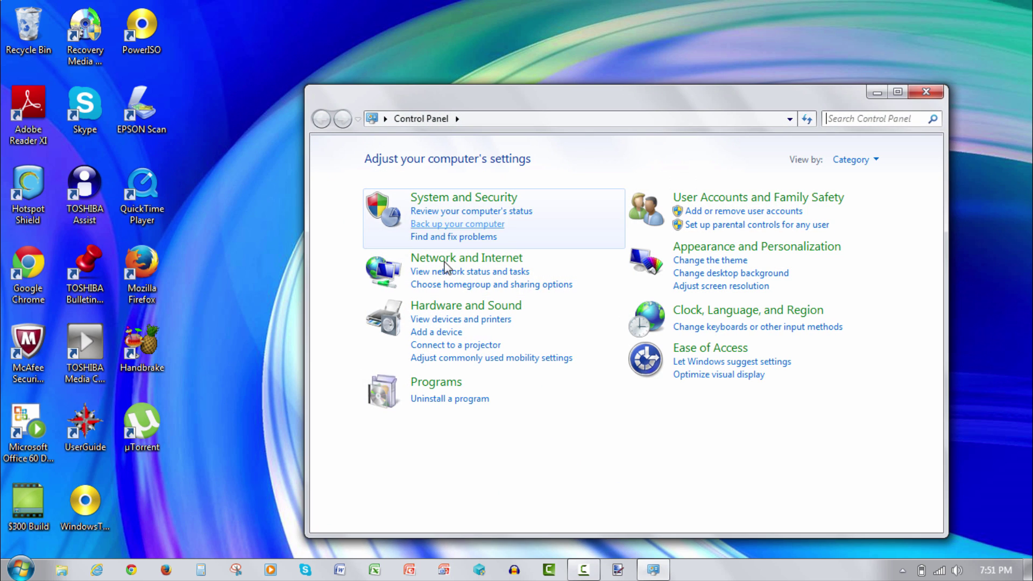
{"action": "left_click", "coordinate": [439, 400]}
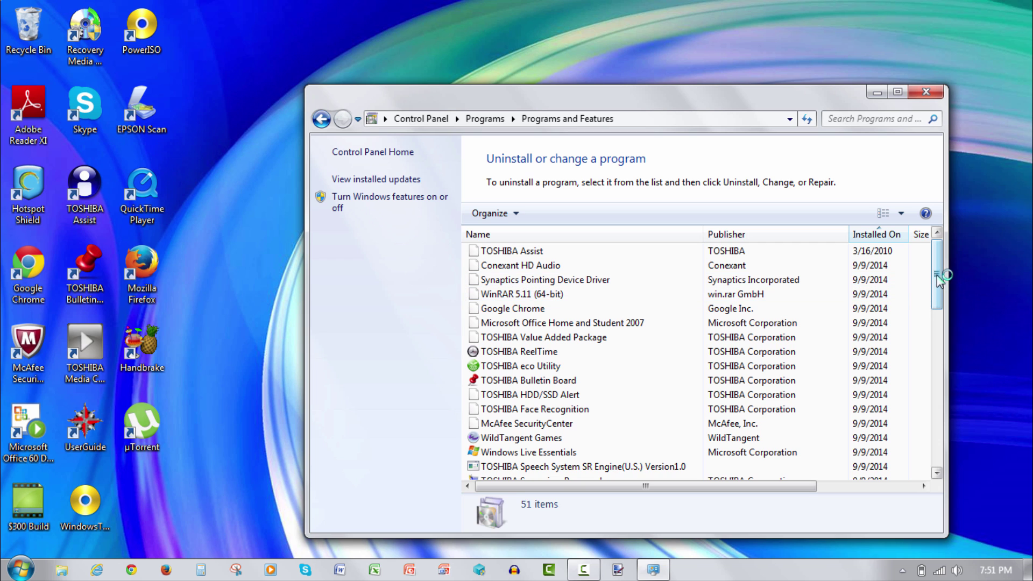
{"action": "mouse_move", "coordinate": [938, 275]}
{"action": "left_mouse_down"}
{"action": "mouse_move", "coordinate": [937, 326]}
{"action": "mouse_move", "coordinate": [939, 267]}
{"action": "left_mouse_up"}
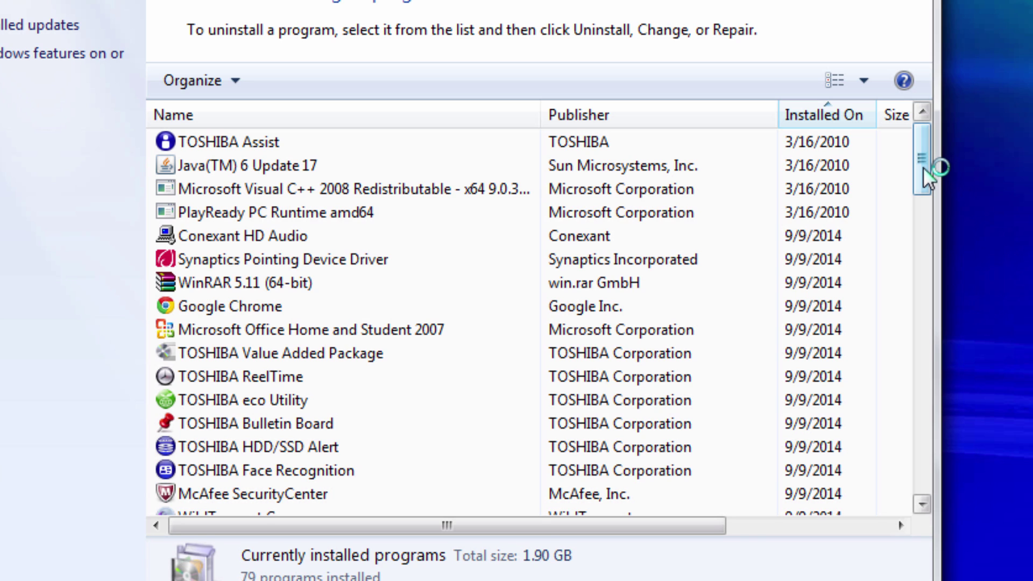
{"action": "left_click_drag", "start_coordinate": [922, 166], "coordinate": [919, 186]}
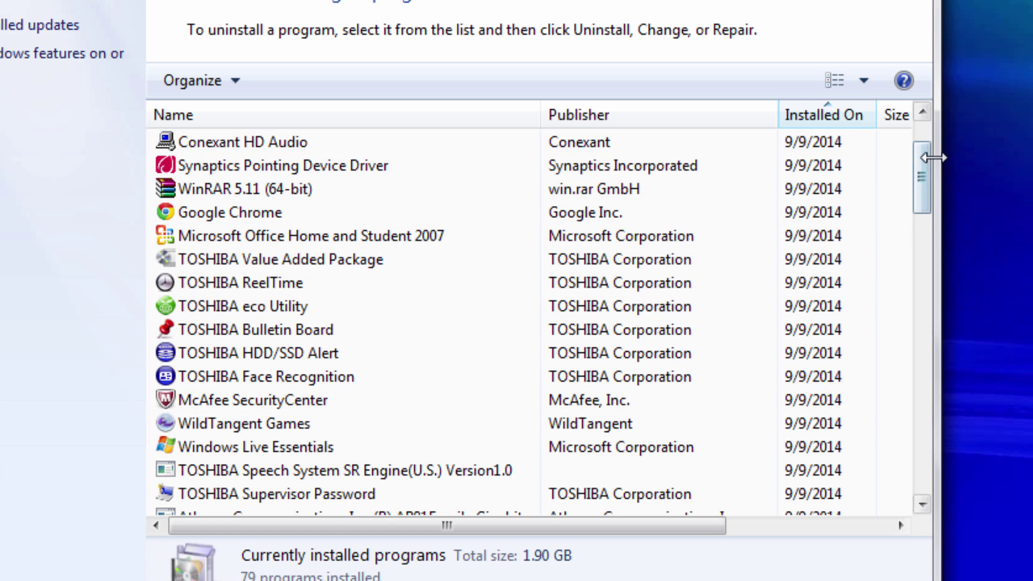
{"action": "left_click_drag", "start_coordinate": [929, 157], "coordinate": [922, 238]}
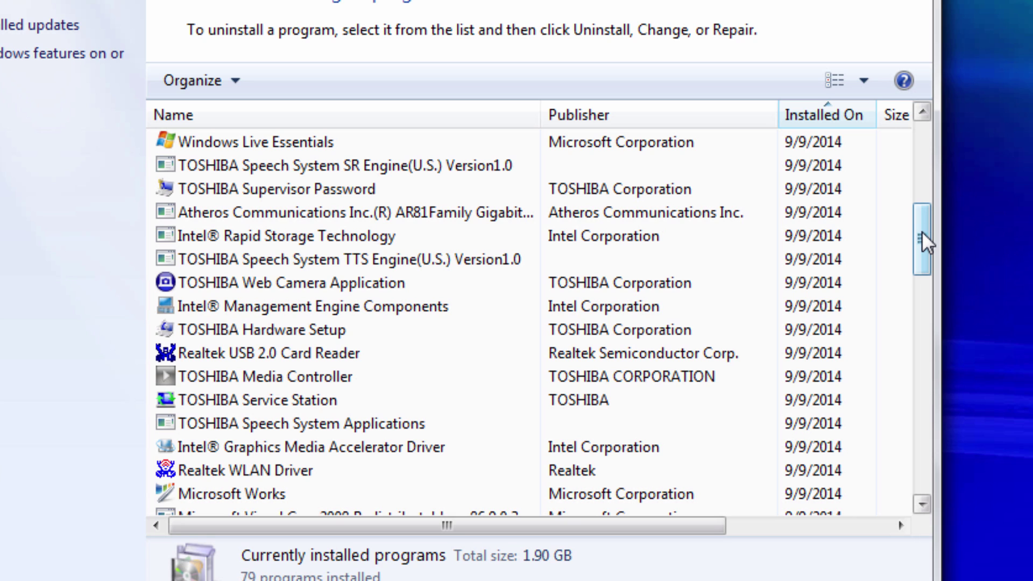
{"action": "scroll", "coordinate": [922, 237], "scroll_direction": "down", "scroll_amount": 2}
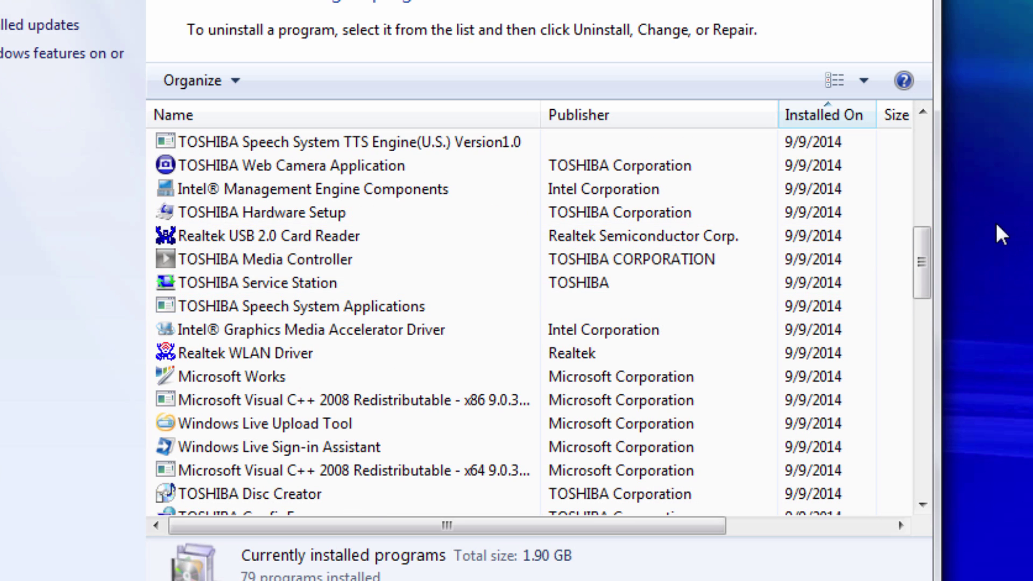
{"action": "left_click_drag", "start_coordinate": [919, 260], "coordinate": [906, 401]}
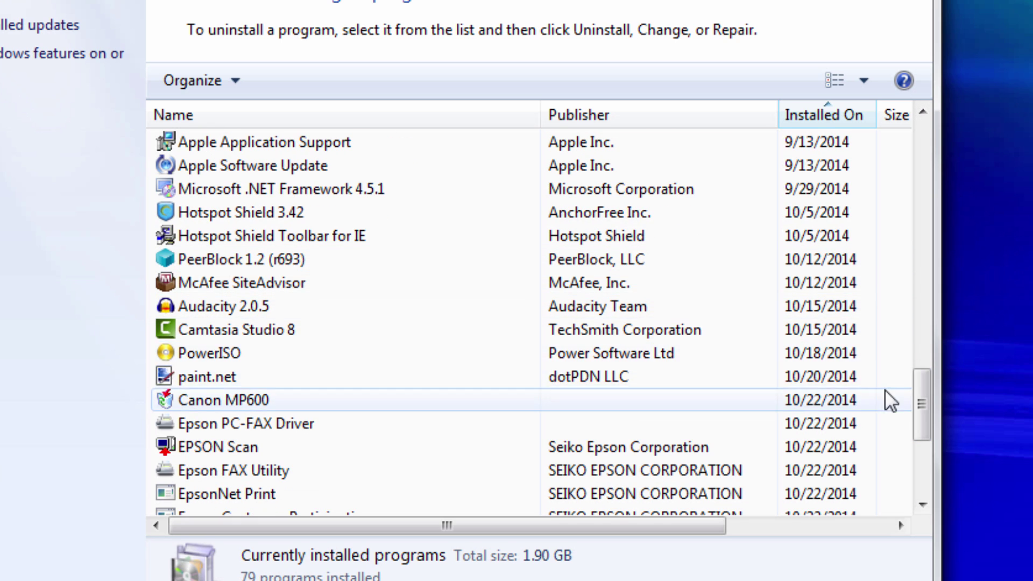
{"action": "left_click_drag", "start_coordinate": [926, 404], "coordinate": [931, 143]}
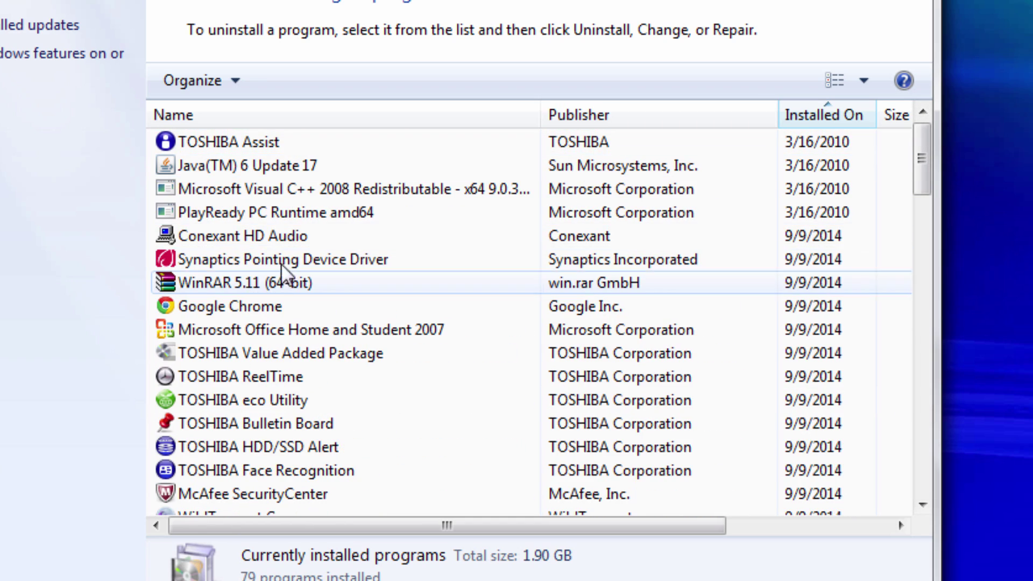
Check Microsoft Office Home and Student 2007's uninstall option, cancel it, and close Programs and Features.
{"action": "left_click", "coordinate": [258, 330]}
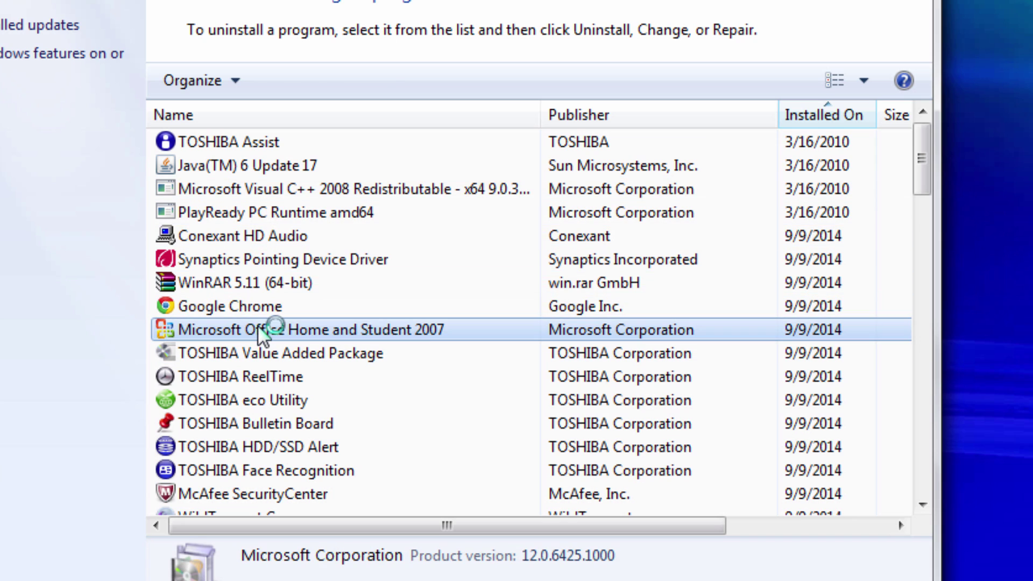
{"action": "right_click", "coordinate": [258, 331]}
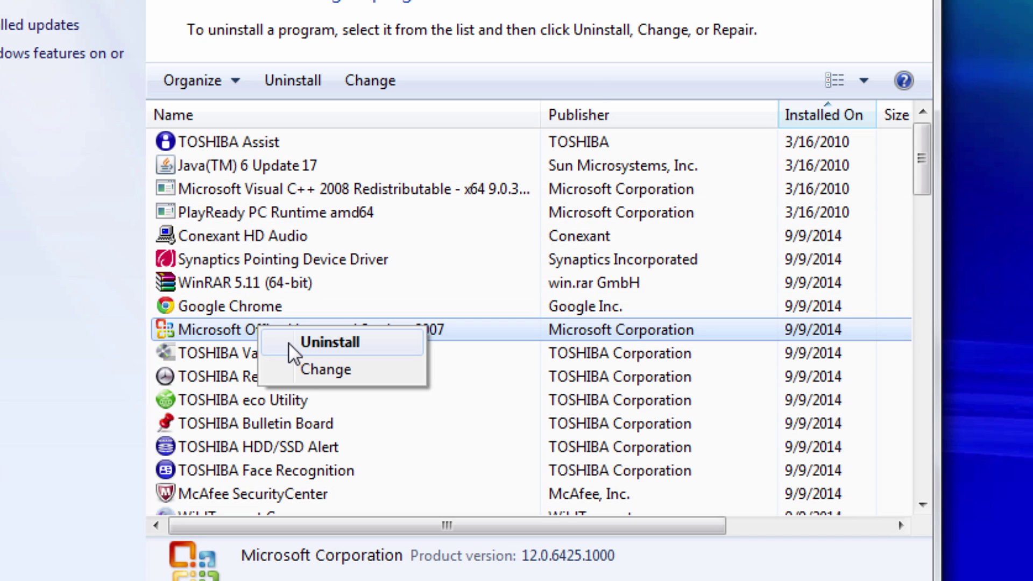
{"action": "key", "text": "Escape"}
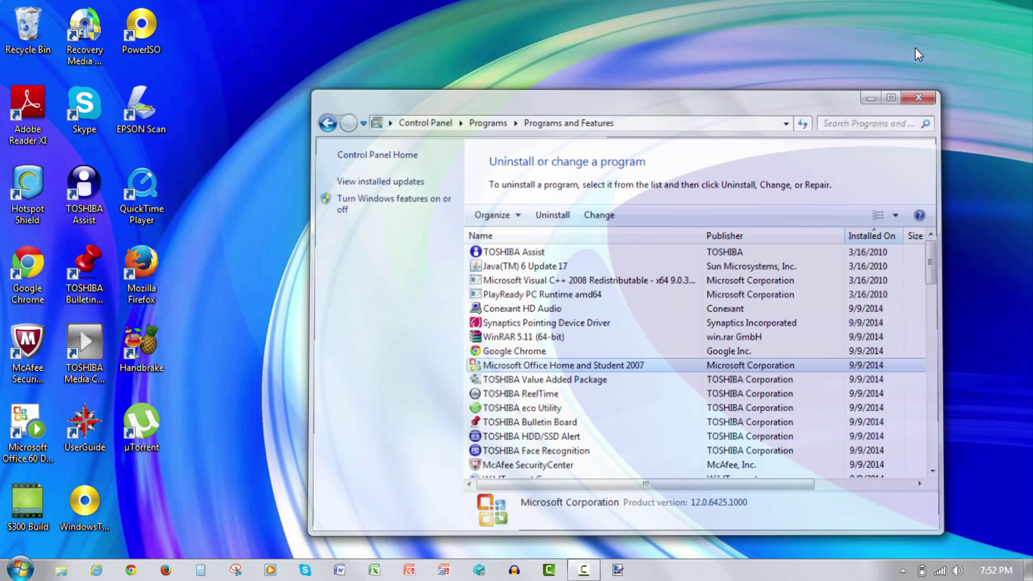
{"action": "key", "text": "alt+F4"}
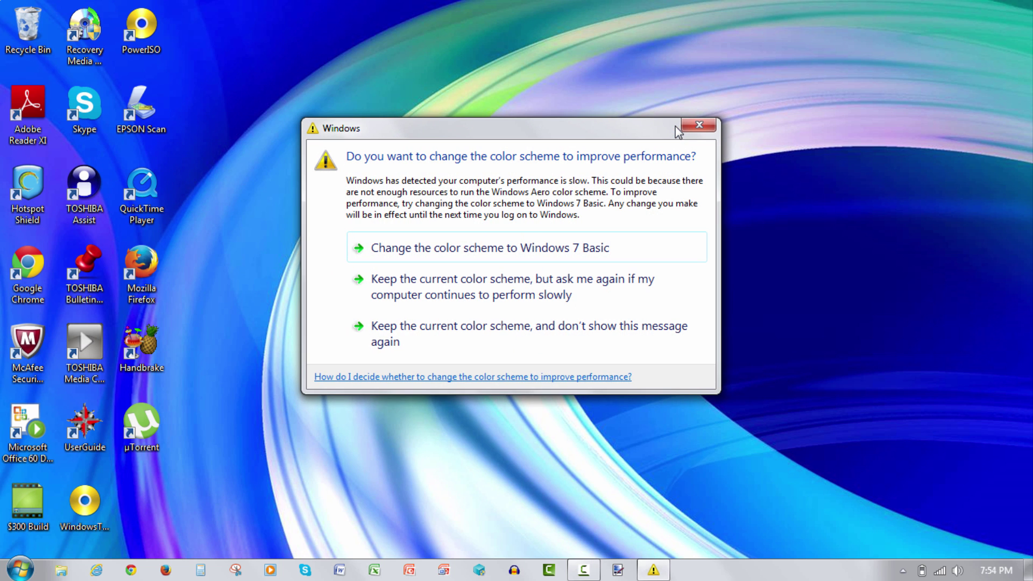
Keep the current color scheme and stop the performance prompt from showing again.
{"action": "left_click", "coordinate": [466, 327]}
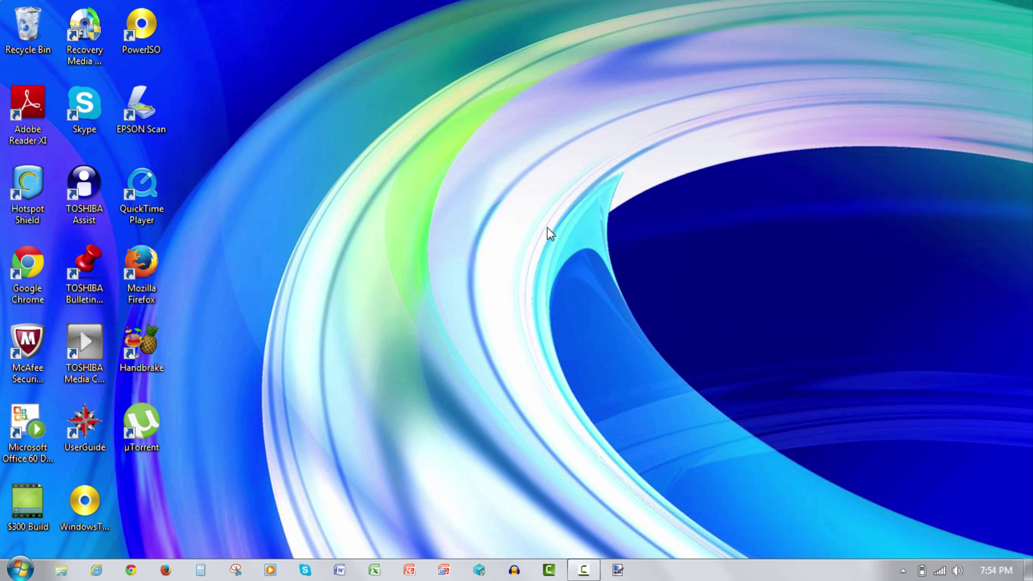